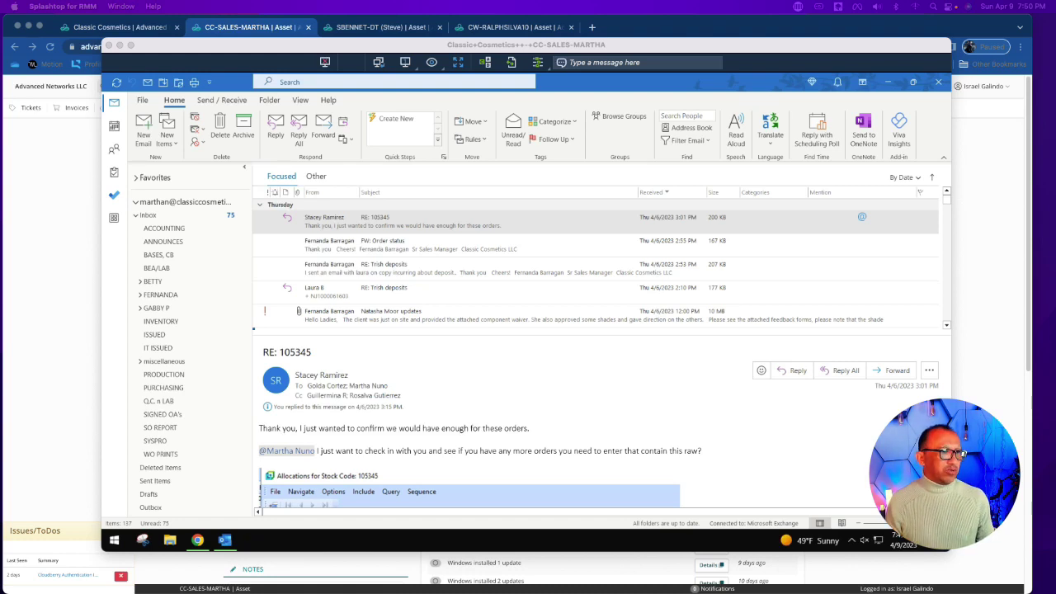
Step: View Outlook's Office Account details, then bring Chrome's Microsoft 365 home page to the front
{"action": "left_click", "coordinate": [142, 103]}
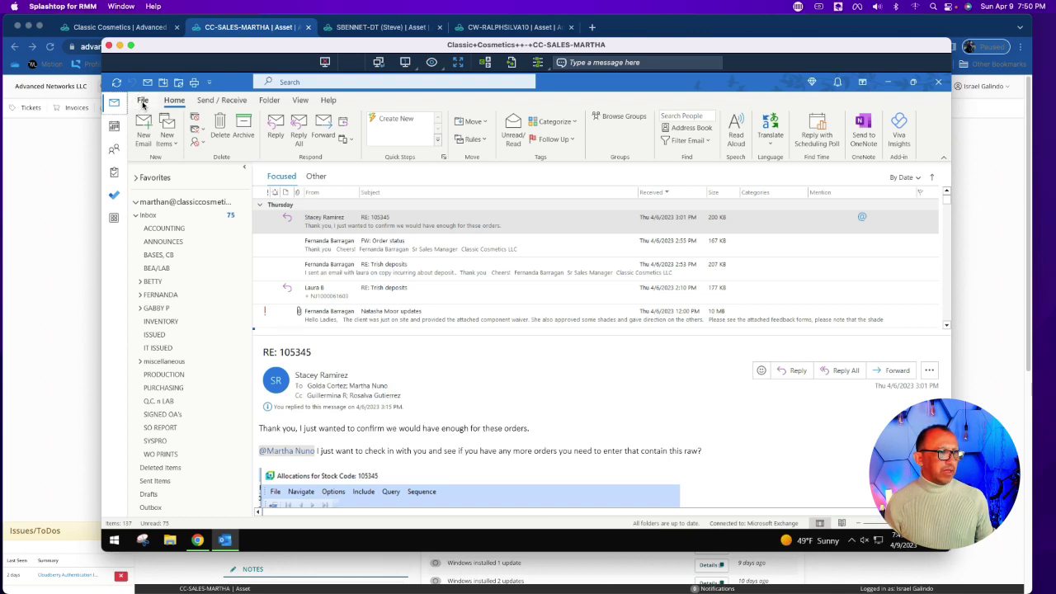
{"action": "left_click", "coordinate": [143, 103]}
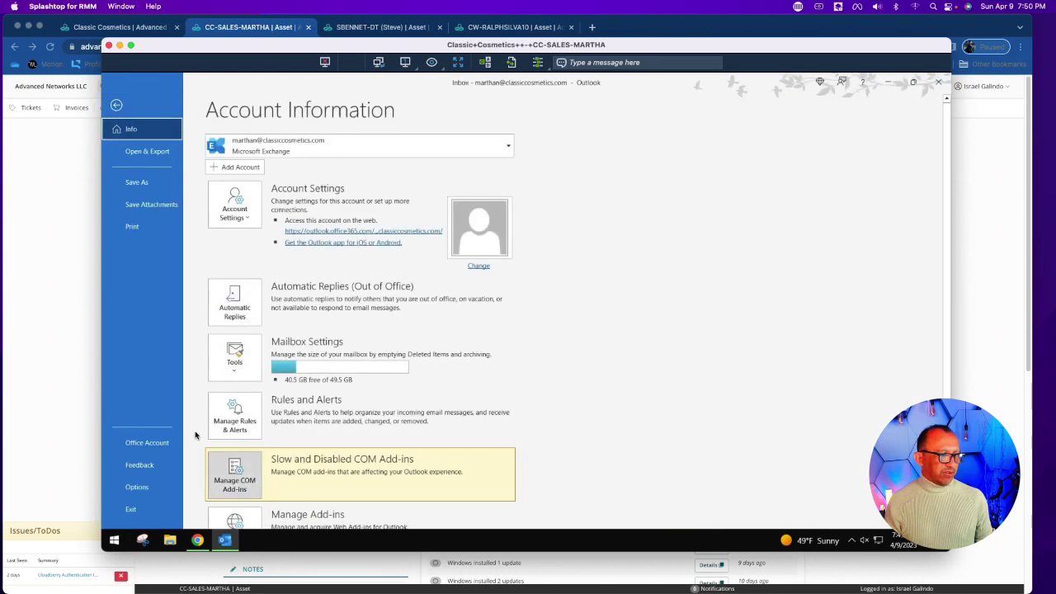
{"action": "left_click", "coordinate": [148, 442]}
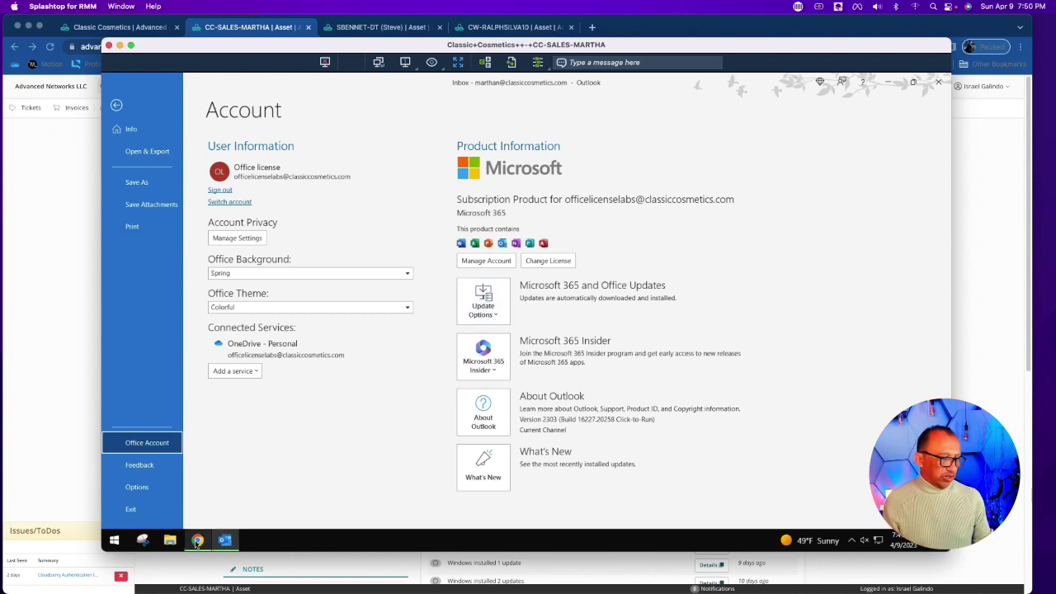
{"action": "left_click", "coordinate": [197, 540]}
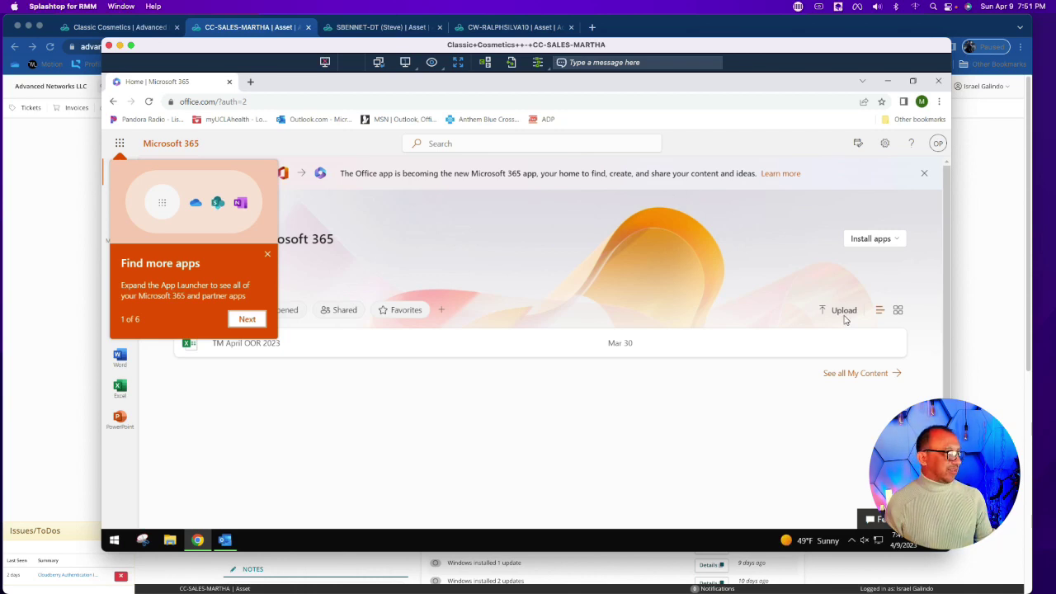
Step: Look over the Install apps dropdown options, then minimize Chrome to return to Outlook
{"action": "left_click", "coordinate": [885, 240]}
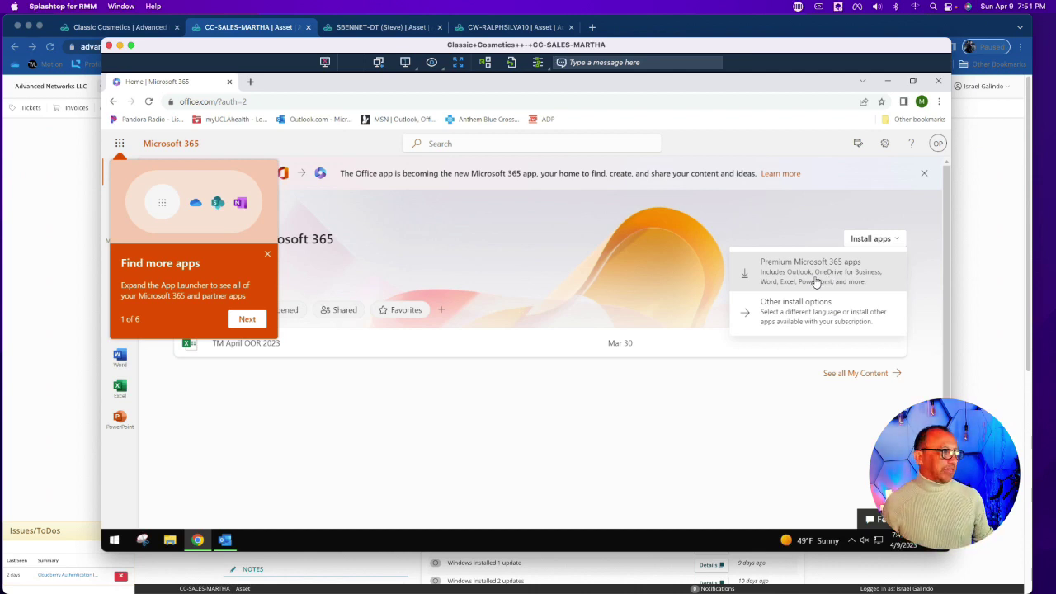
{"action": "left_click", "coordinate": [888, 82]}
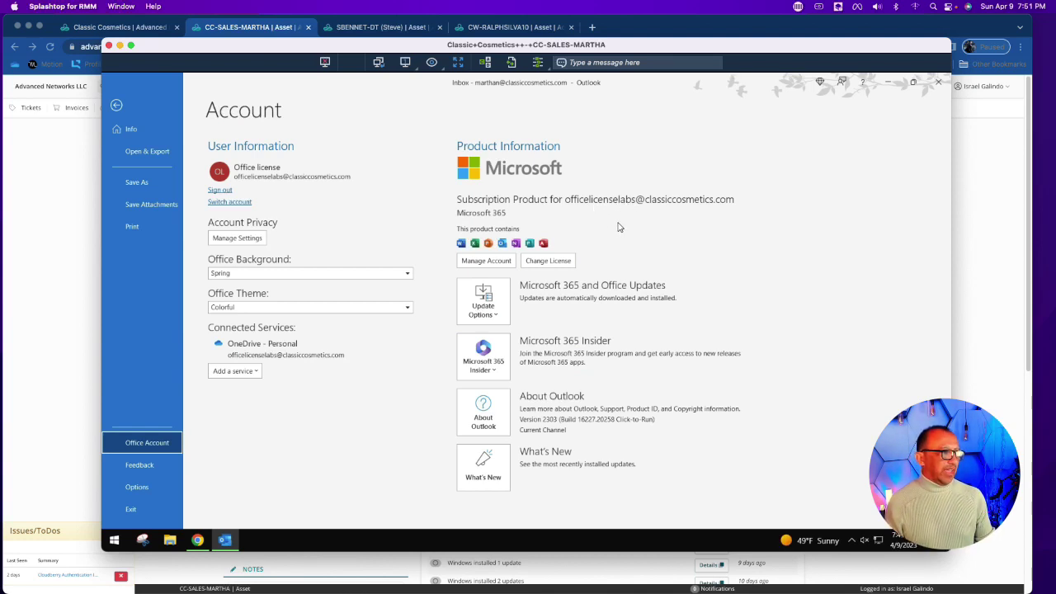
Step: Start changing the Office licence and choose to sign in with a different account
{"action": "left_click", "coordinate": [555, 265]}
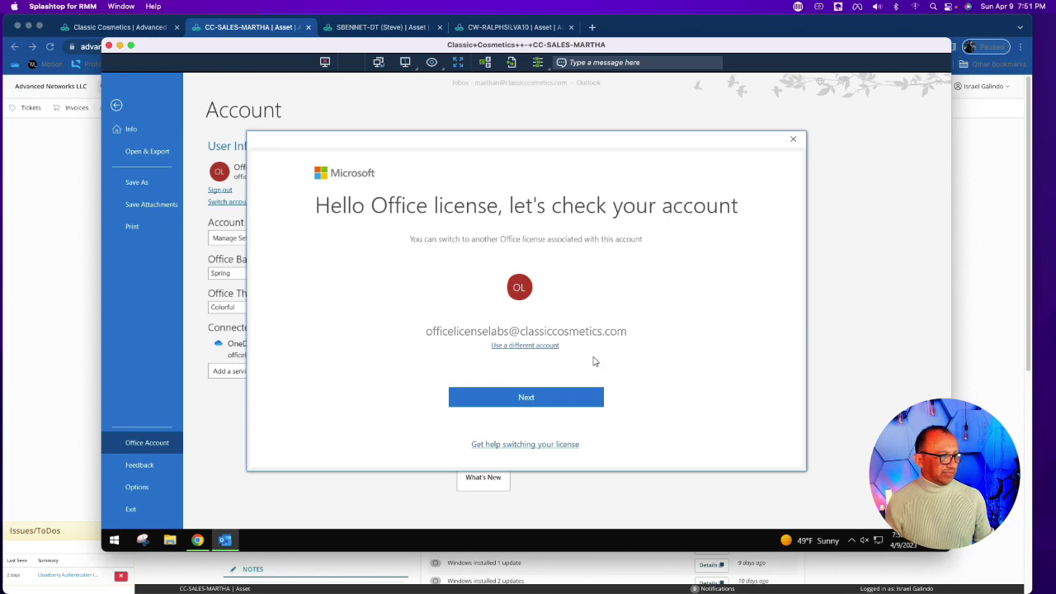
{"action": "left_click", "coordinate": [546, 346]}
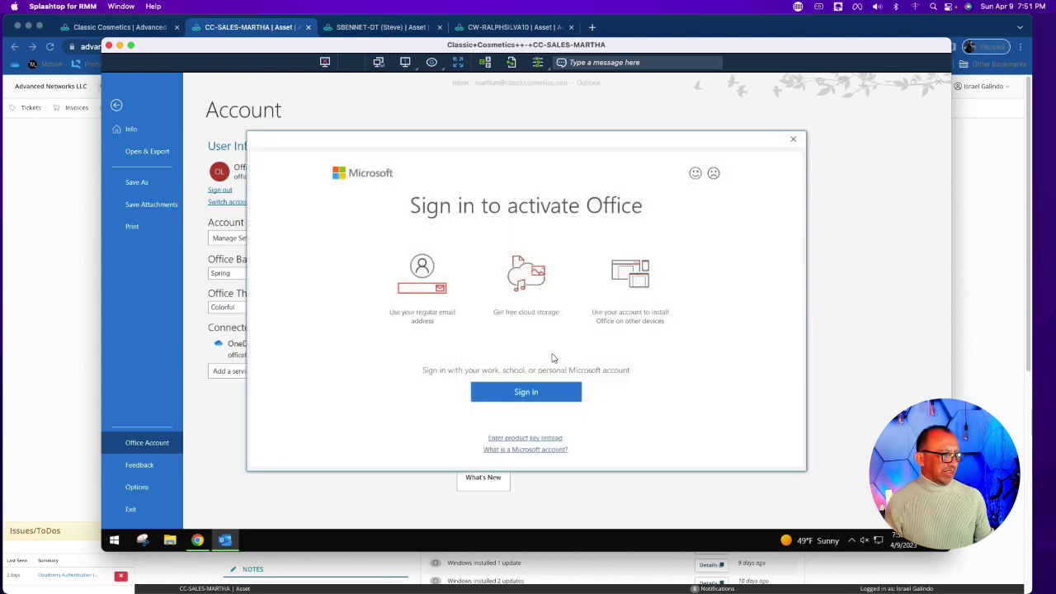
{"action": "left_click", "coordinate": [528, 393]}
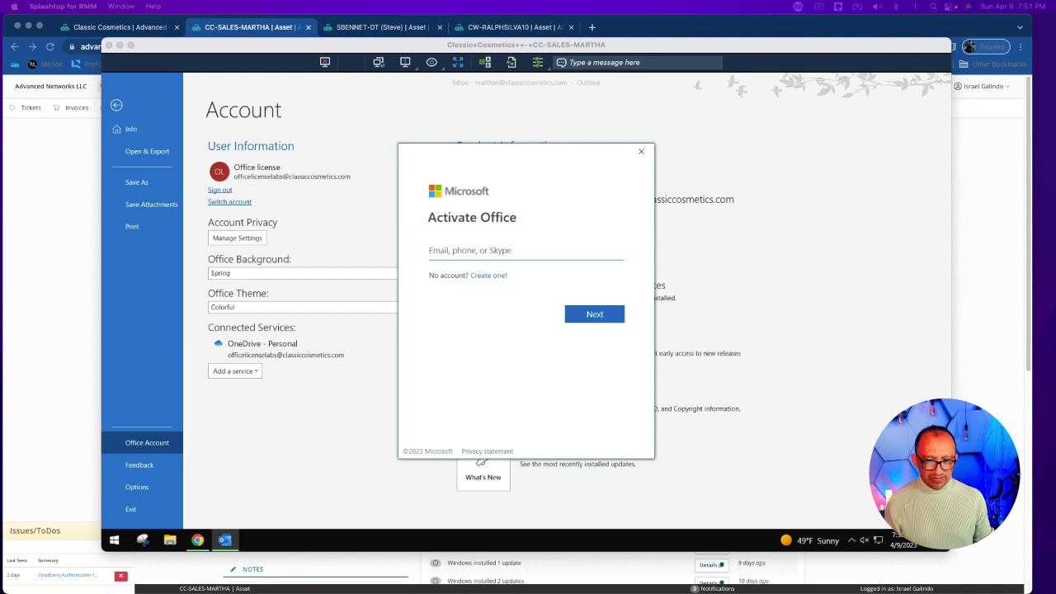
Step: Paste the new account's e-mail from clipboard history into the sign-in field, then clear it
{"action": "left_click", "coordinate": [469, 247]}
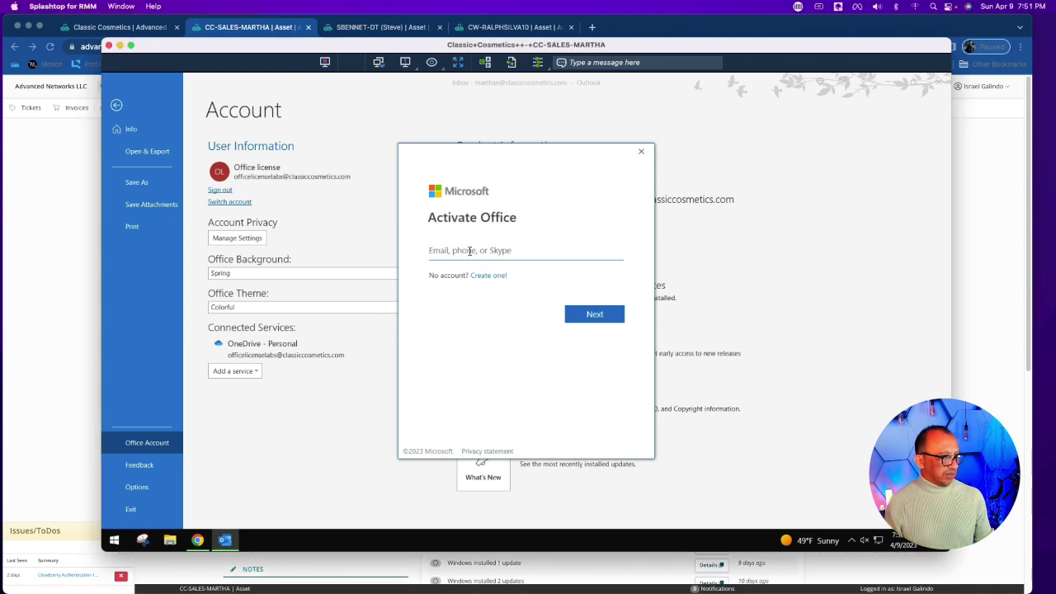
{"action": "double_click", "coordinate": [464, 250]}
{"action": "key", "text": "super+v"}
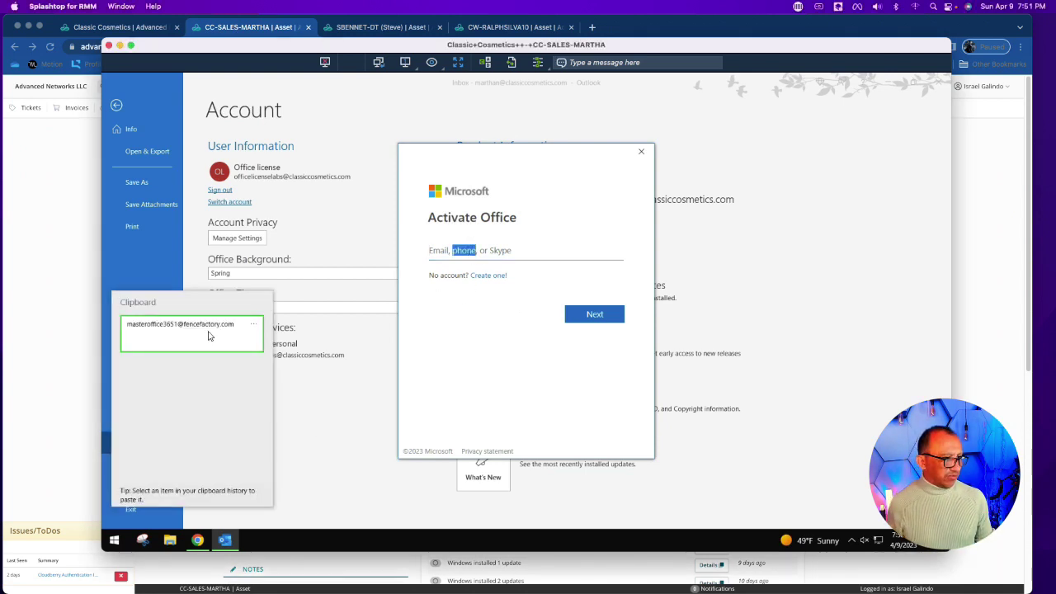
{"action": "left_click", "coordinate": [343, 327]}
{"action": "left_click", "coordinate": [477, 250]}
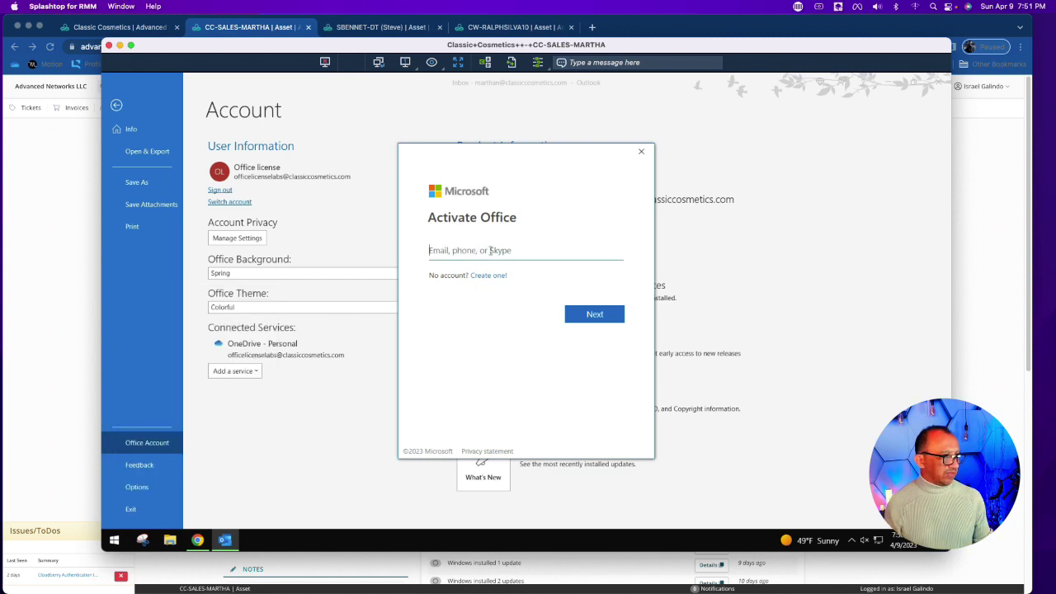
{"action": "key", "text": "super+v"}
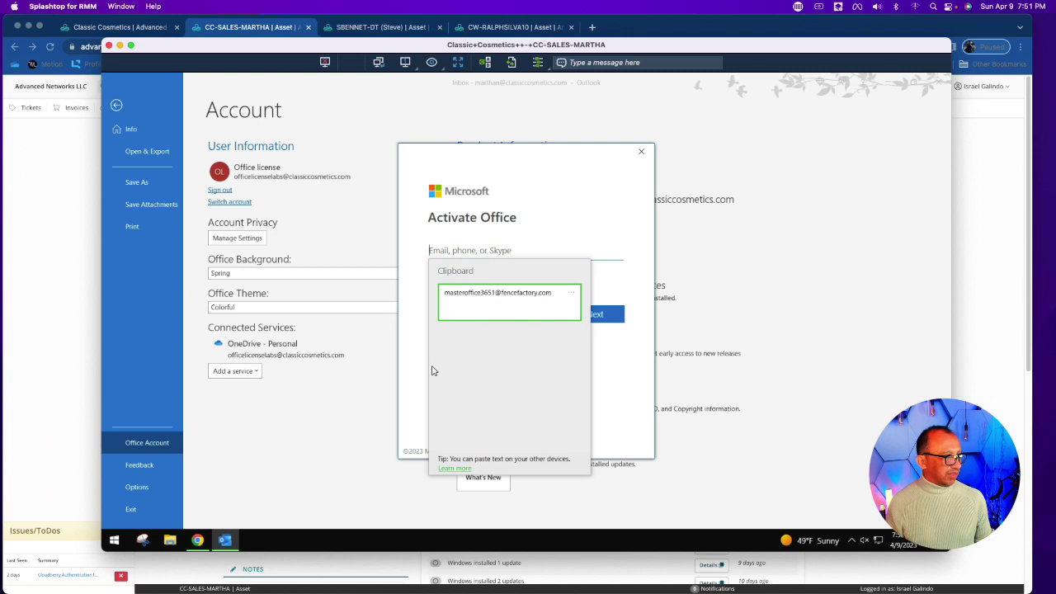
{"action": "left_click", "coordinate": [502, 302]}
{"action": "key", "text": "ctrl+v"}
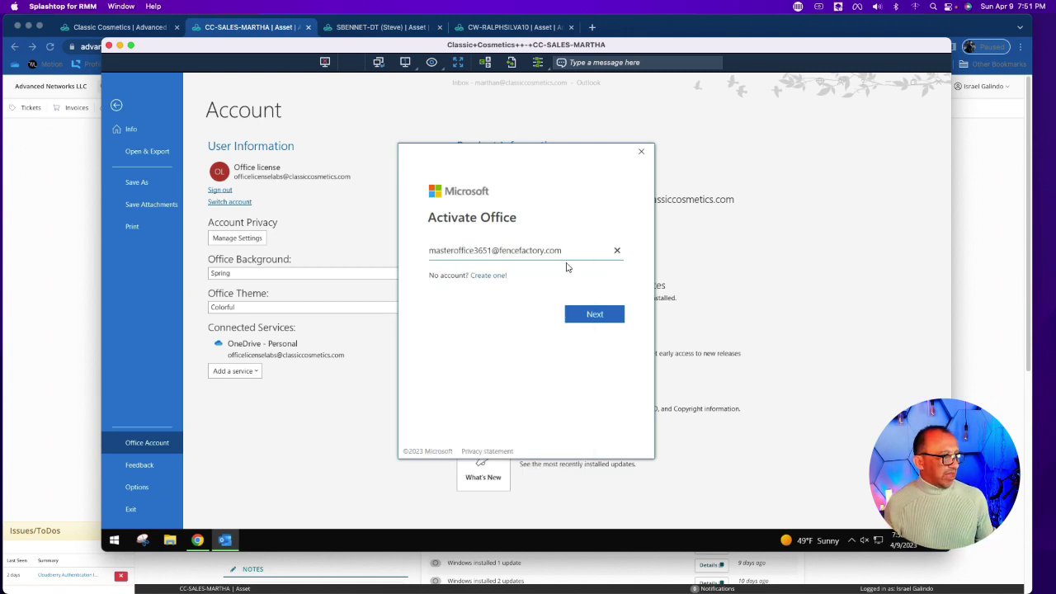
{"action": "left_click_drag", "start_coordinate": [569, 252], "coordinate": [373, 250]}
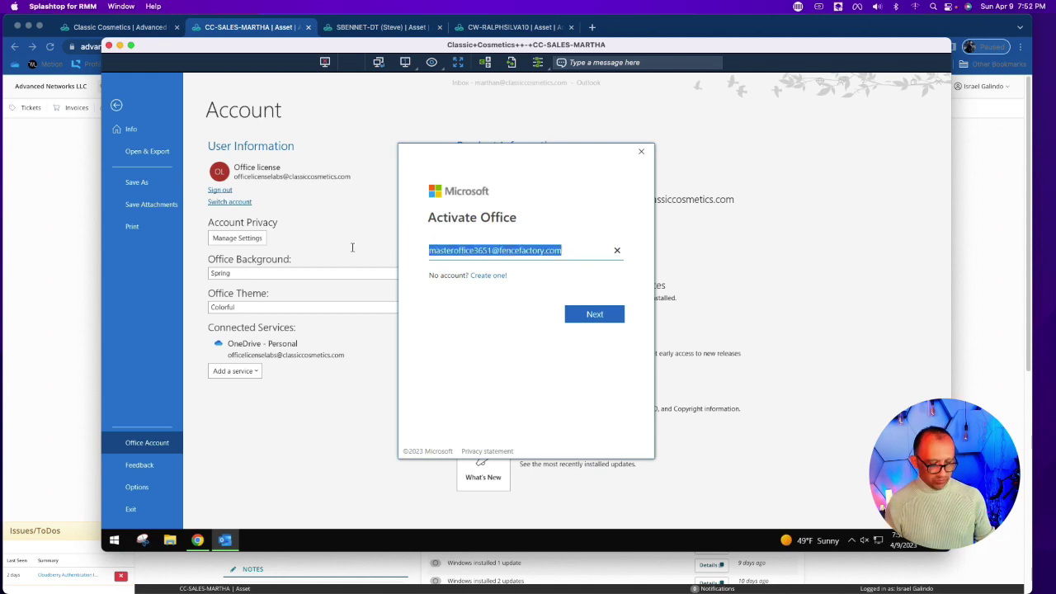
{"action": "key", "text": "BackSpace"}
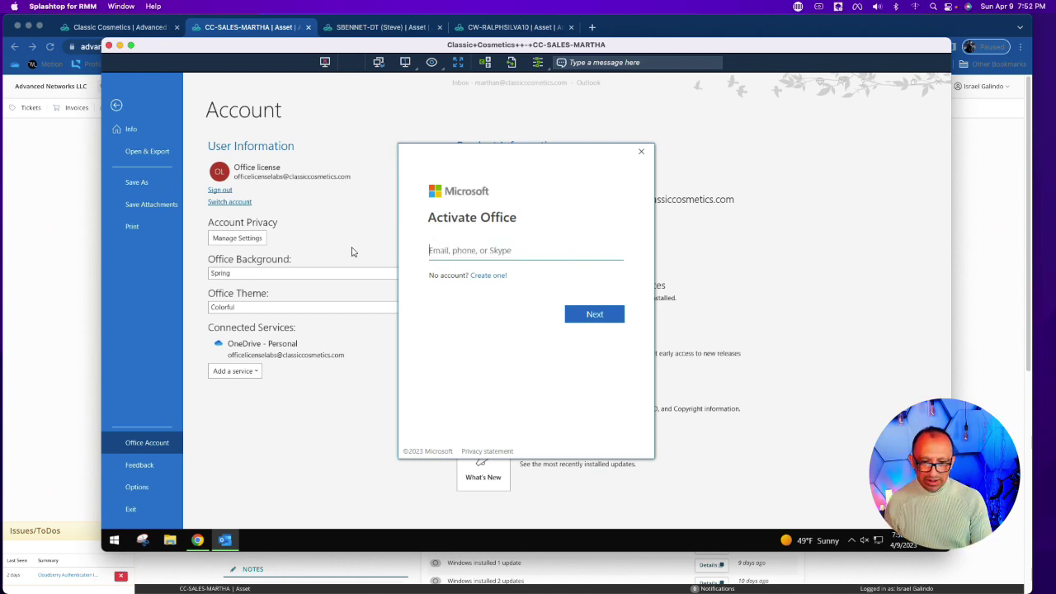
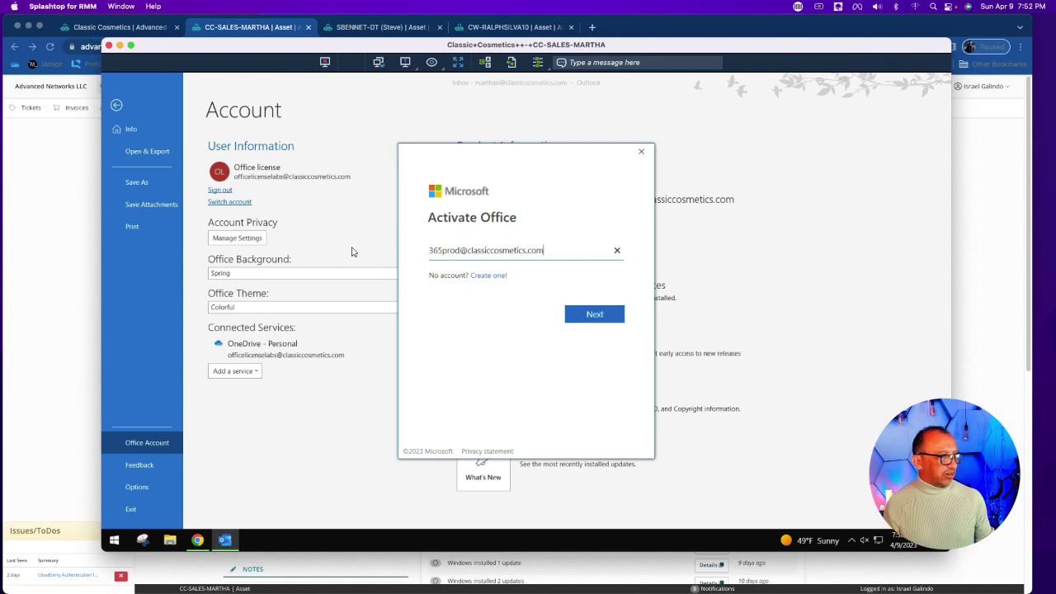
Step: Type the new account's e-mail address, correct the domain typo, and submit it
{"action": "key", "text": "Return"}
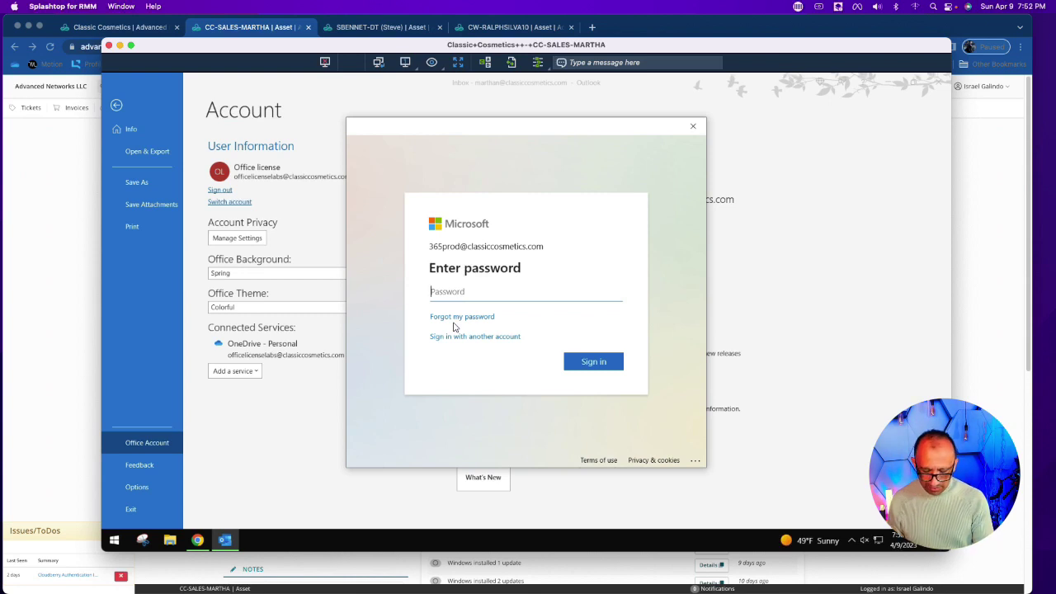
Step: Enter the new Microsoft 365 account's password and sign in
{"action": "type", "text": "•••••••"}
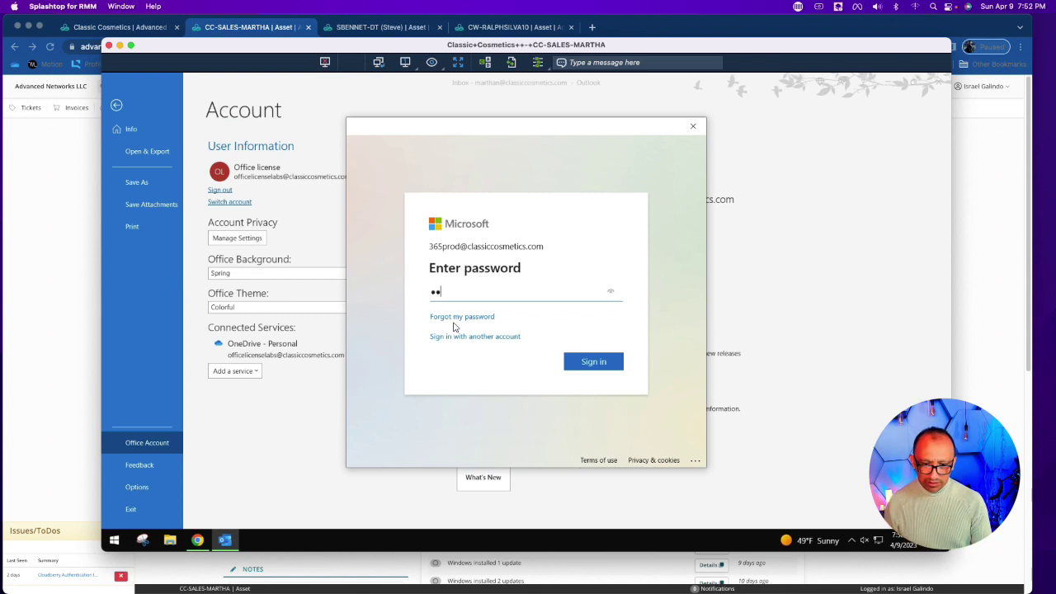
{"action": "type", "text": "••"}
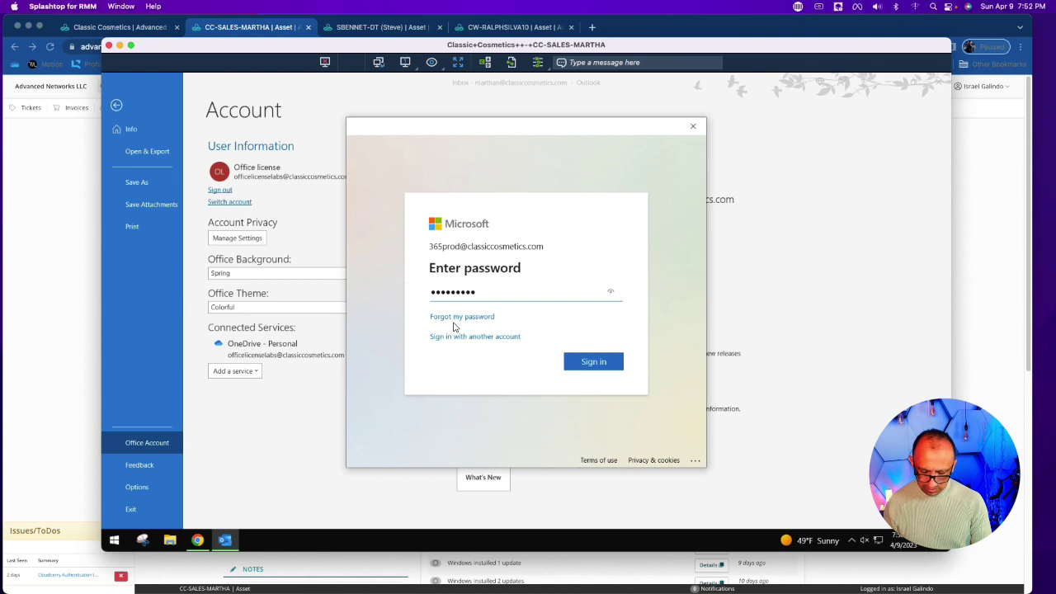
{"action": "type", "text": "•••••••"}
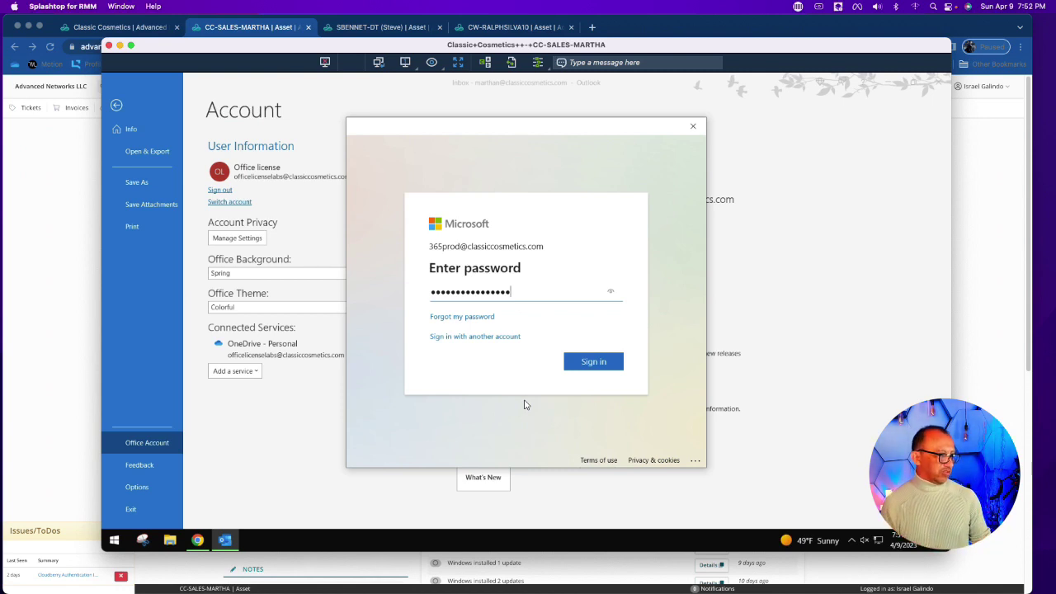
{"action": "left_click", "coordinate": [581, 366]}
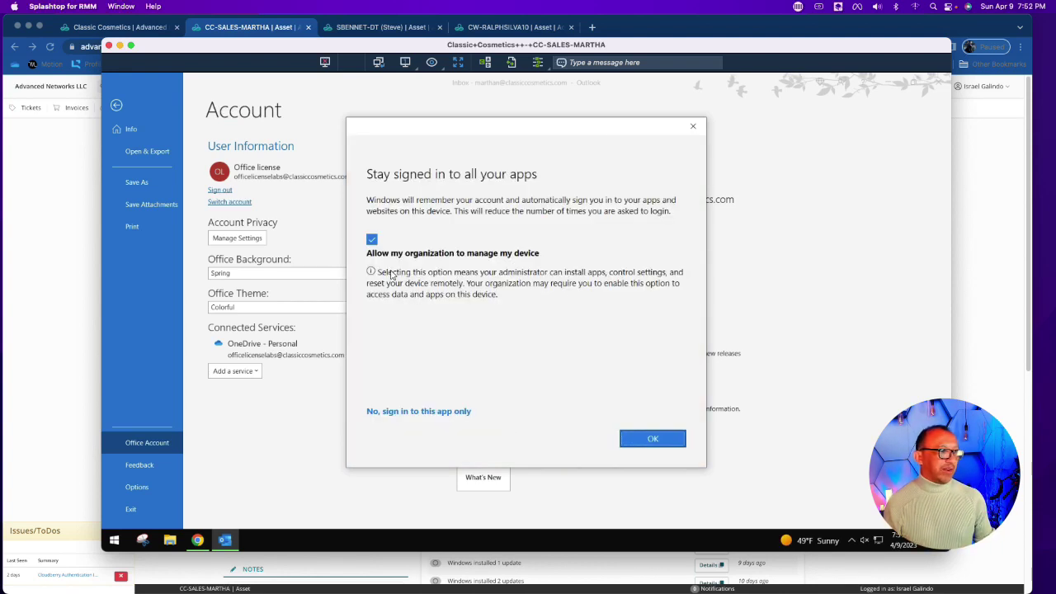
Step: Disallow organization device management and sign in to this app only
{"action": "left_click", "coordinate": [372, 240]}
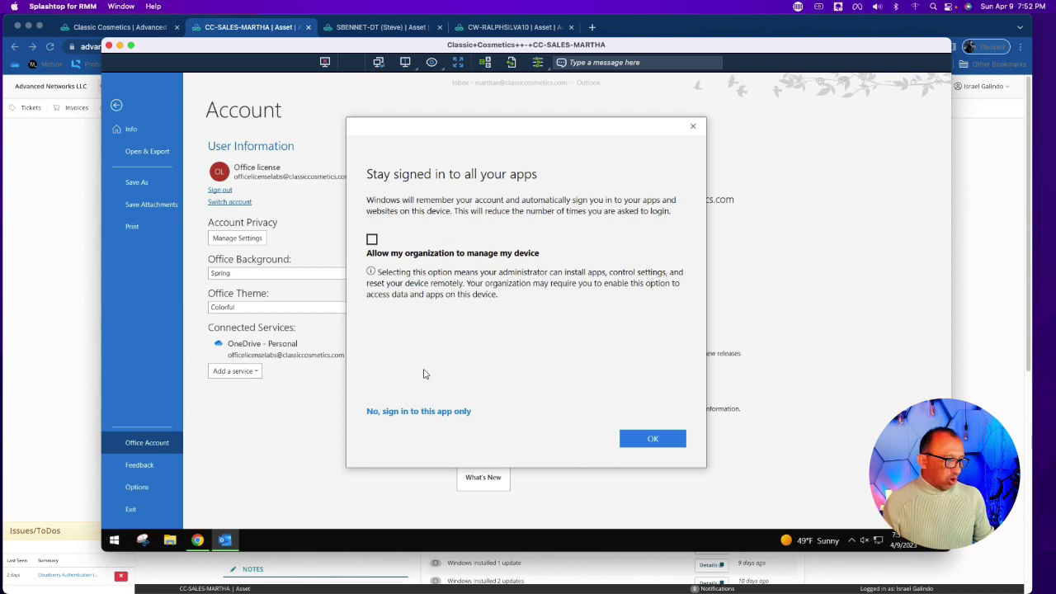
{"action": "left_click", "coordinate": [416, 413]}
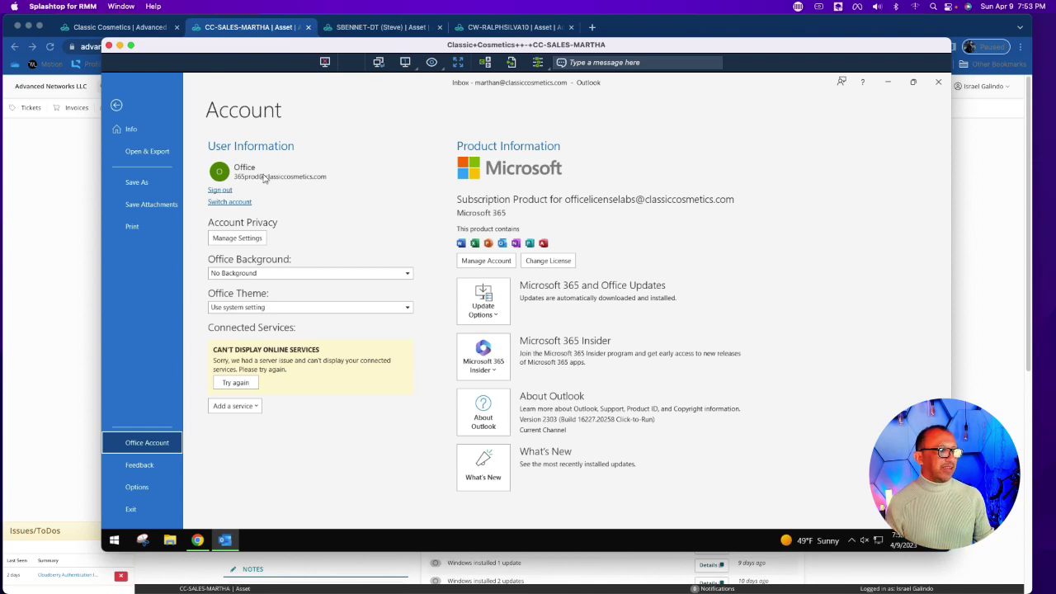
Step: Switch the User Information account back to the mailbox owner's original account
{"action": "left_click", "coordinate": [231, 202]}
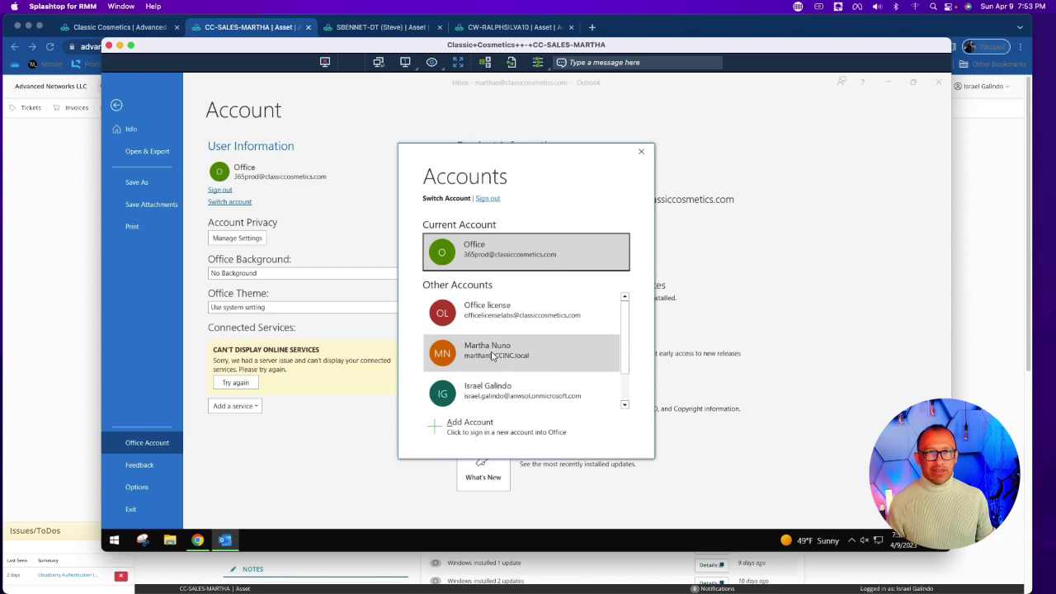
{"action": "left_click", "coordinate": [493, 356]}
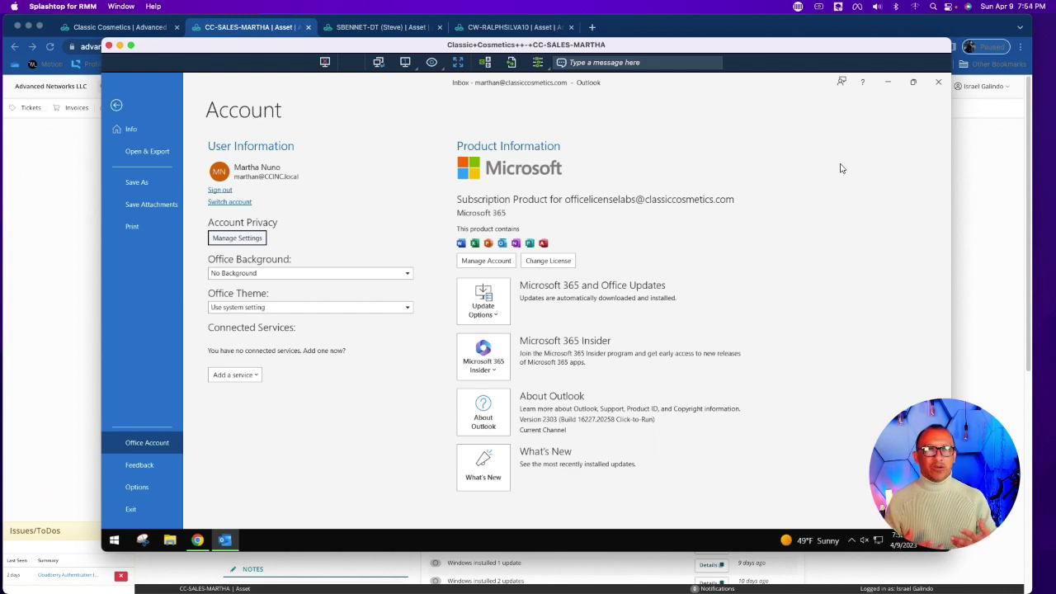
Step: Close Outlook, answering No to emptying Deleted Items, leaving the remote desktop showing
{"action": "left_click", "coordinate": [938, 81]}
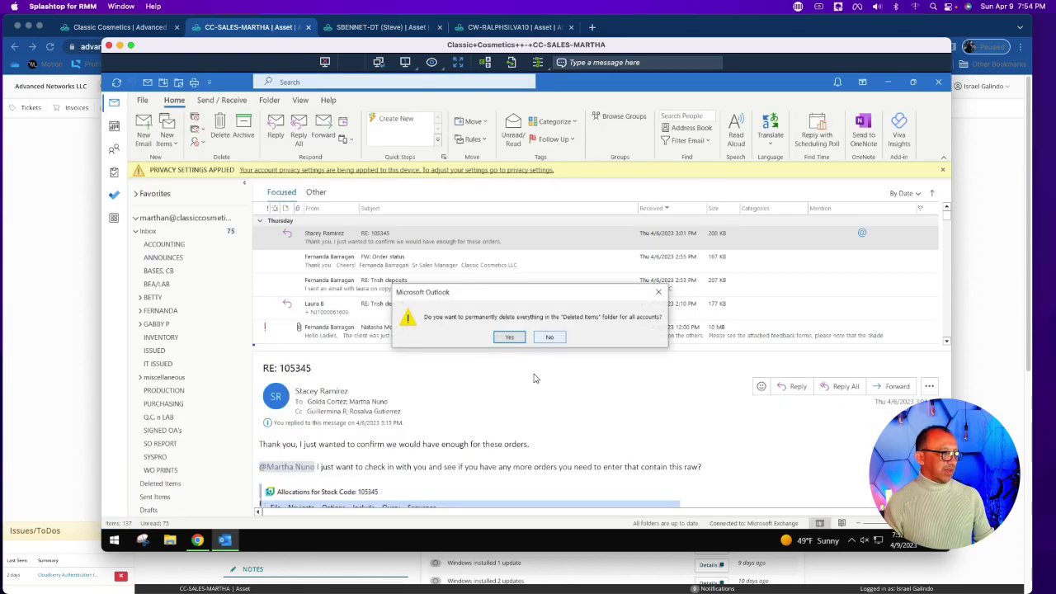
{"action": "key", "text": "Tab"}
{"action": "key", "text": "Return"}
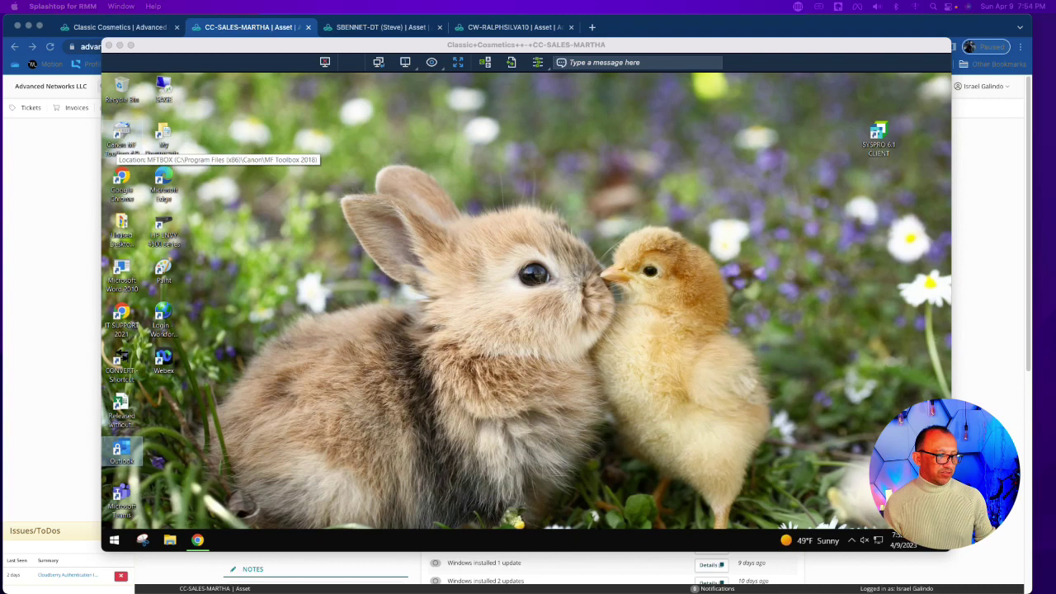
{"action": "left_click", "coordinate": [370, 408]}
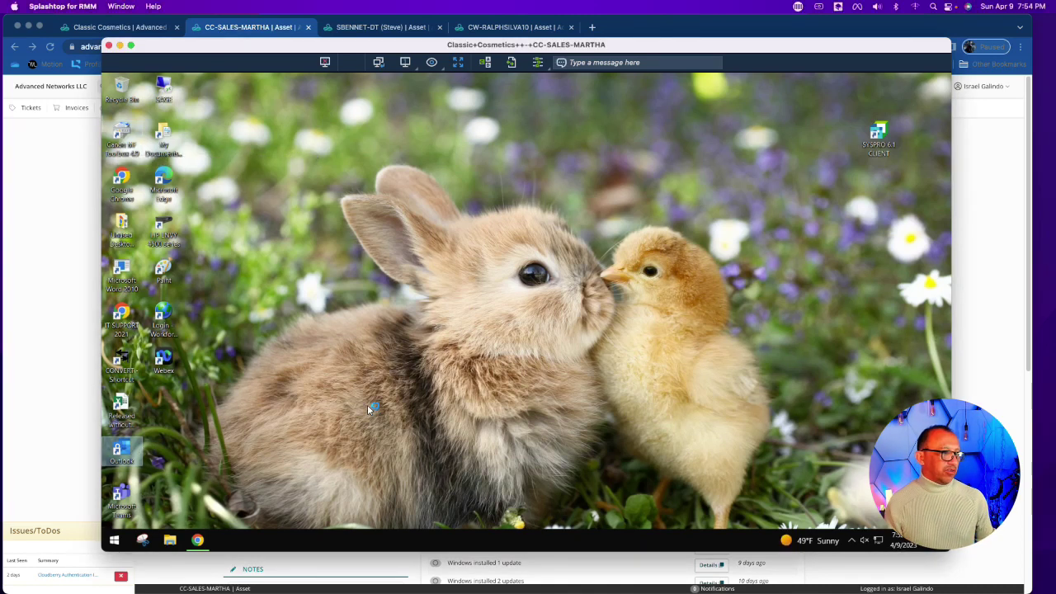